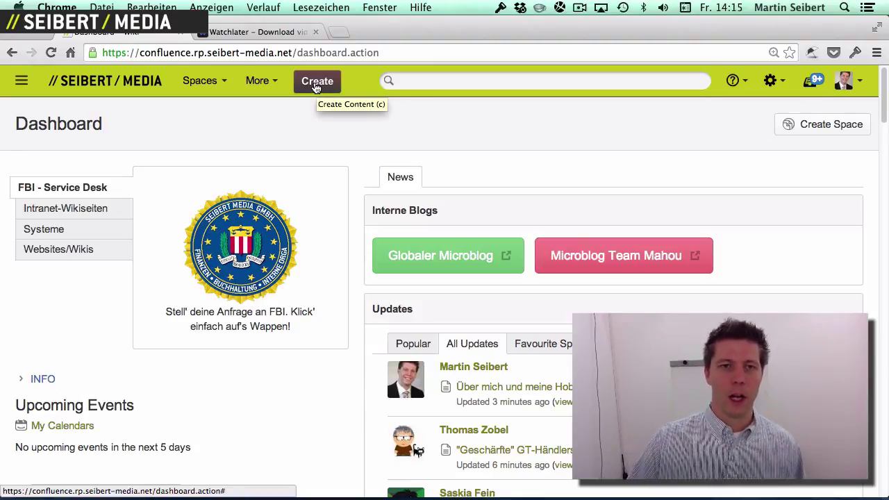
Create a Blank page in your personal space
{"action": "left_click", "coordinate": [316, 86]}
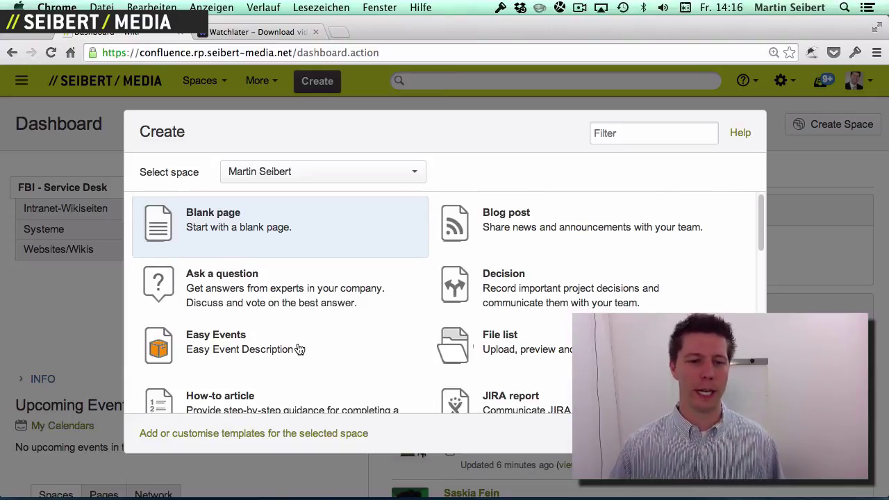
{"action": "scroll", "coordinate": [299, 348], "scroll_direction": "down", "scroll_amount": 3}
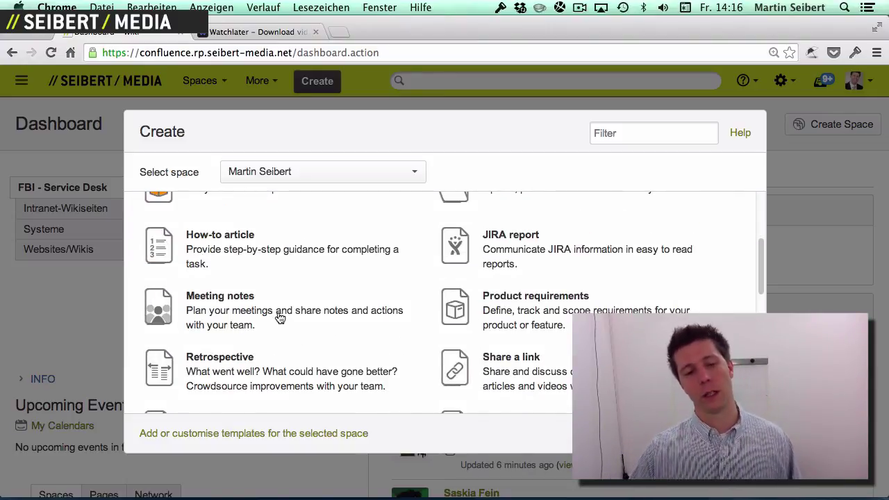
{"action": "scroll", "coordinate": [281, 318], "scroll_direction": "up", "scroll_amount": 5}
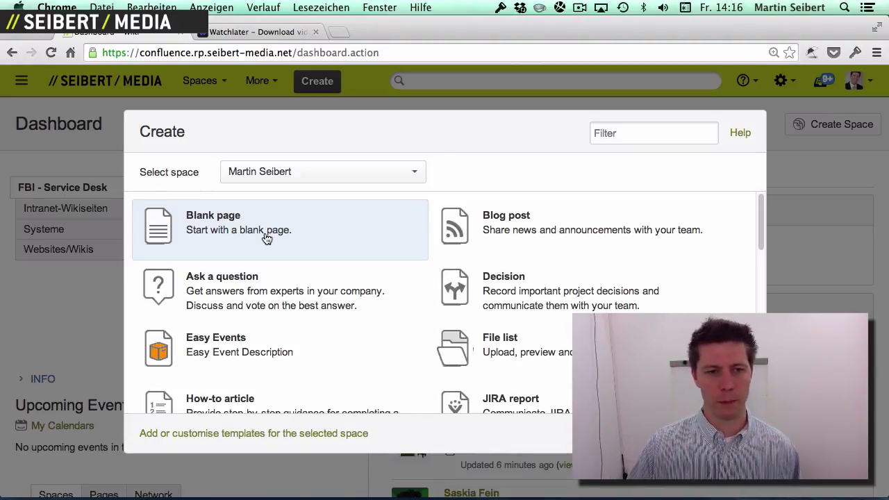
{"action": "left_click", "coordinate": [284, 174]}
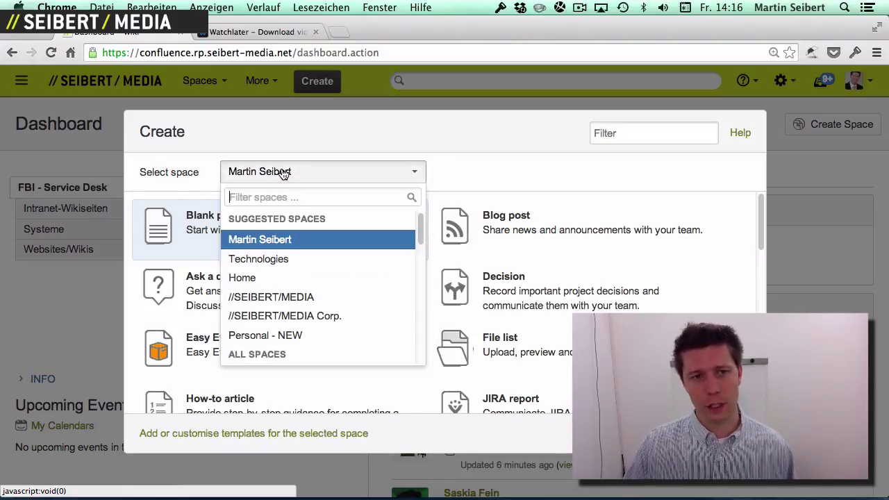
{"action": "left_click", "coordinate": [299, 240]}
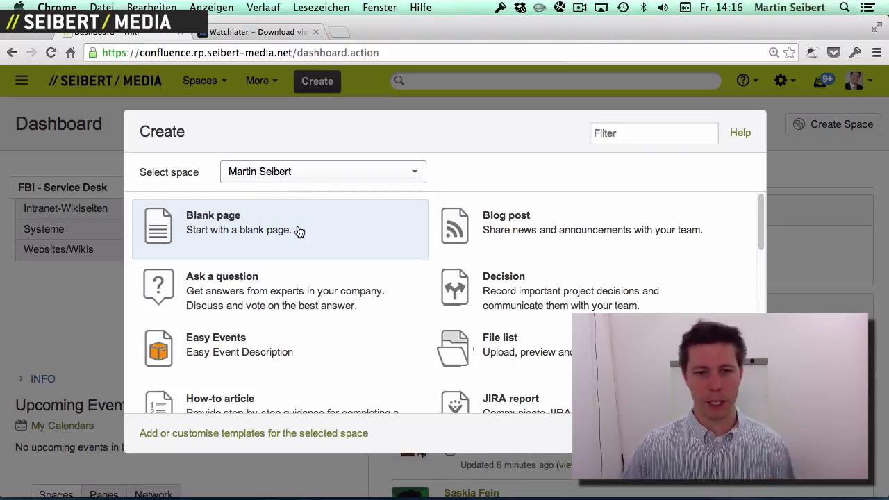
{"action": "key", "text": "Return"}
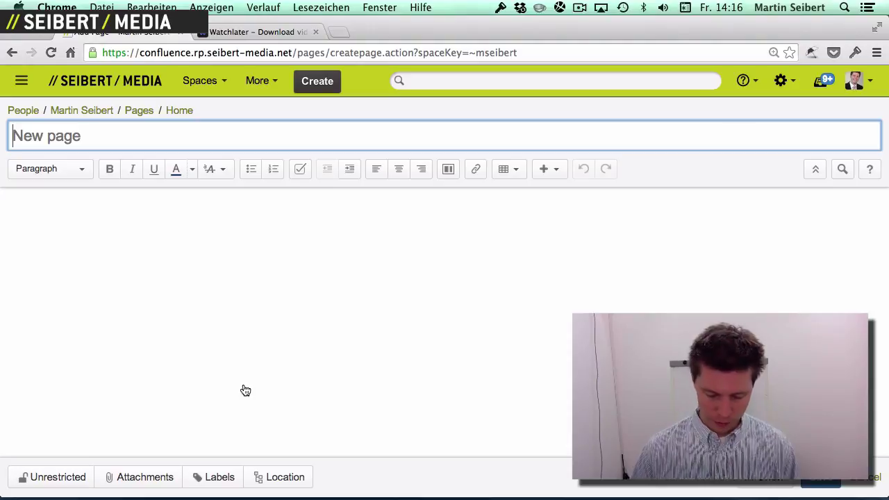
Title the page 'About me and my hobbies' and move into the body
{"action": "type", "text": "M"}
{"action": "key", "text": "BackSpace"}
{"action": "type", "text": "About me a"}
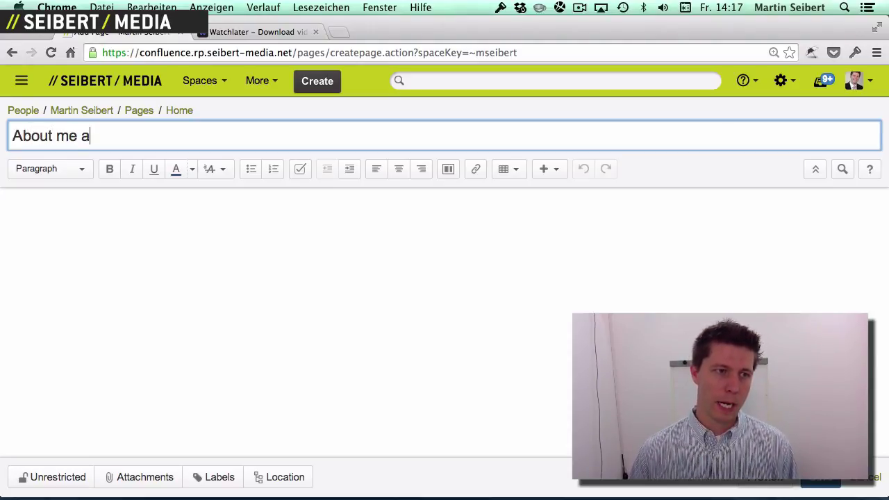
{"action": "type", "text": "nd my hobbies"}
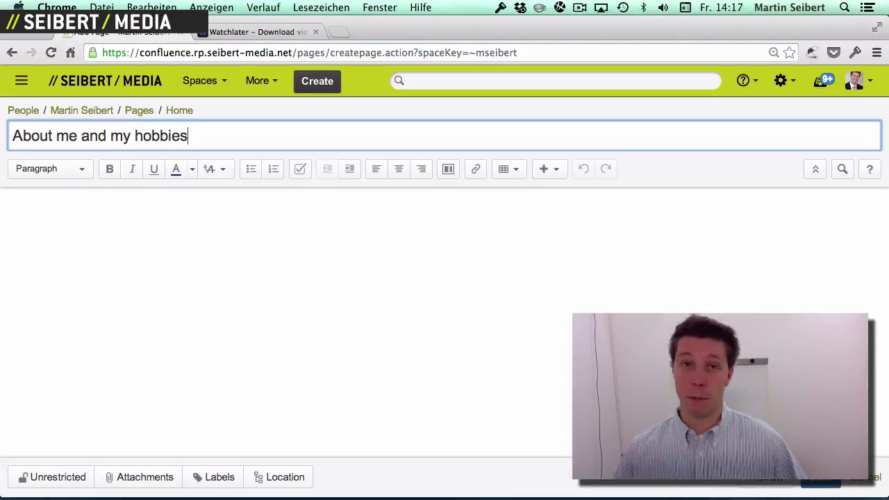
{"action": "left_click", "coordinate": [262, 400]}
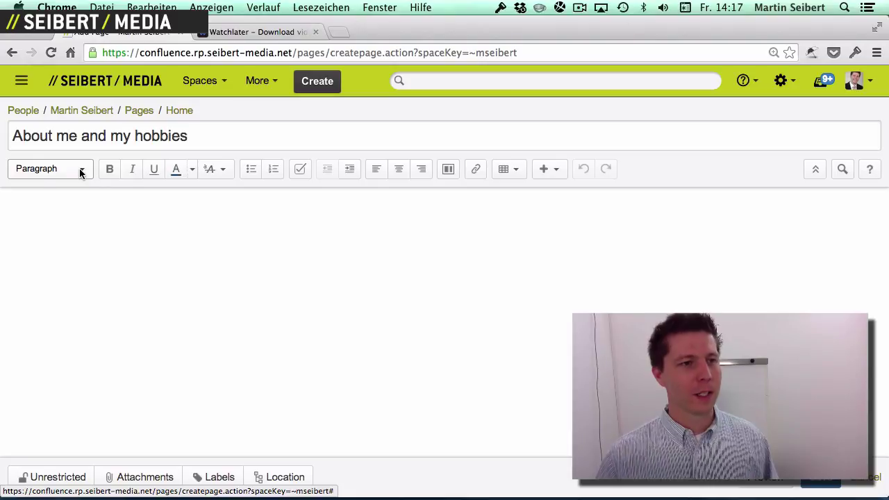
Add the author's name as a Heading 1 line
{"action": "left_click", "coordinate": [79, 171]}
{"action": "left_click", "coordinate": [71, 221]}
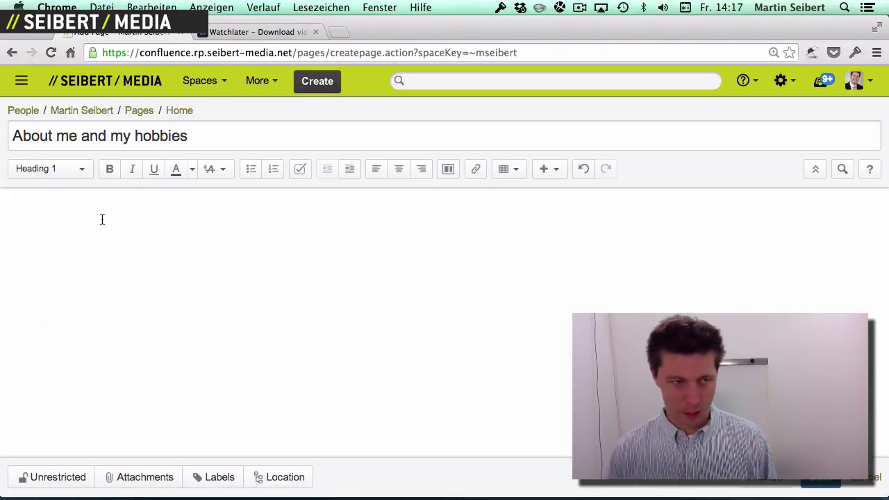
{"action": "type", "text": "Martinse"}
{"action": "key", "text": "BackSpace"}
{"action": "key", "text": "BackSpace"}
{"action": "type", "text": "Seibert"}
{"action": "key", "text": "Return"}
Add Heading 2 lines 'Hobbies' and 'My activities at //SEIBERT/MEDIA'
{"action": "key", "text": "super+2"}
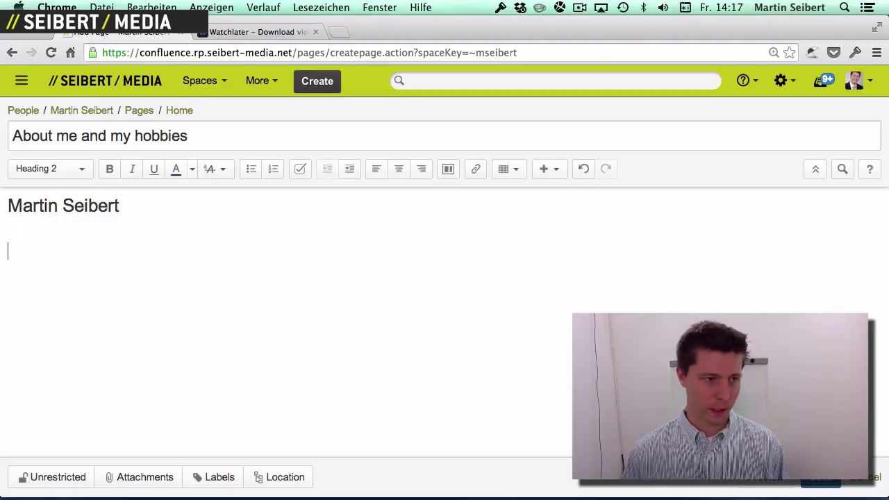
{"action": "type", "text": "Hobbies"}
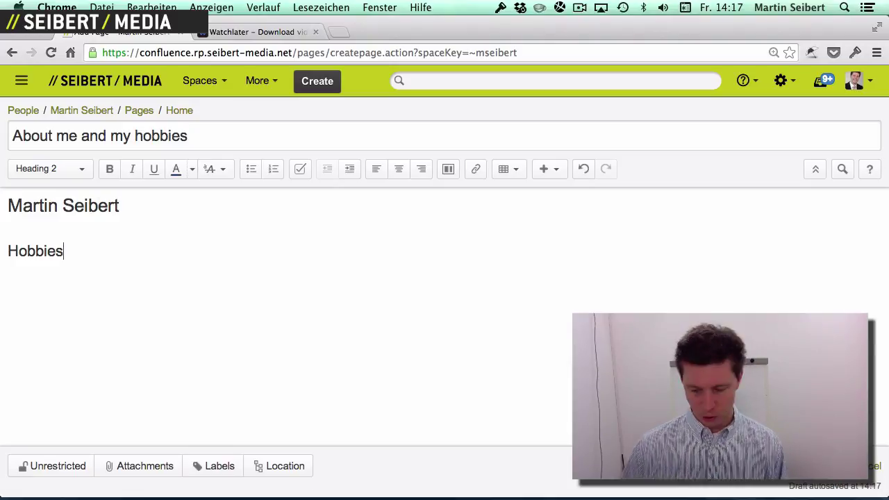
{"action": "key", "text": "Return"}
{"action": "type", "text": "h2"}
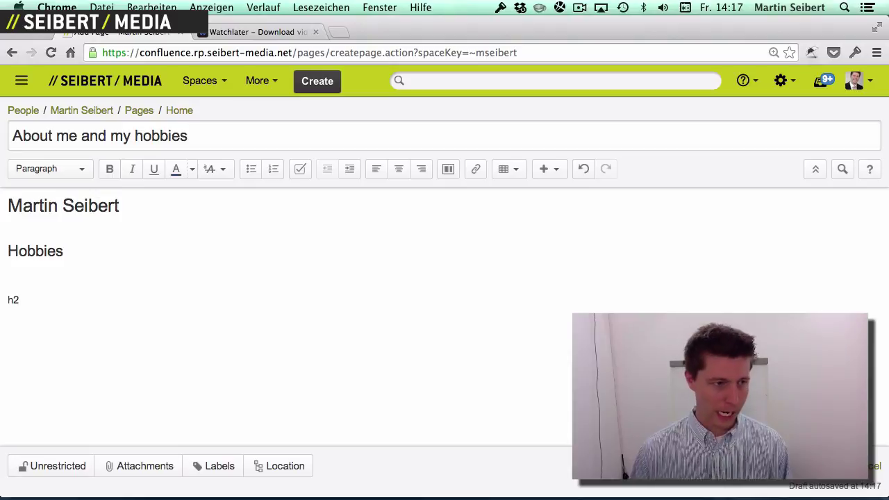
{"action": "type", "text": "."}
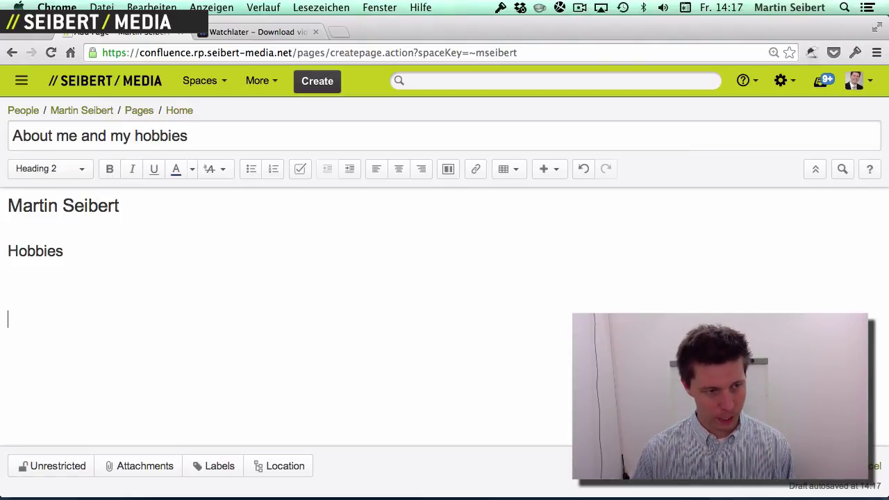
{"action": "type", "text": " My "}
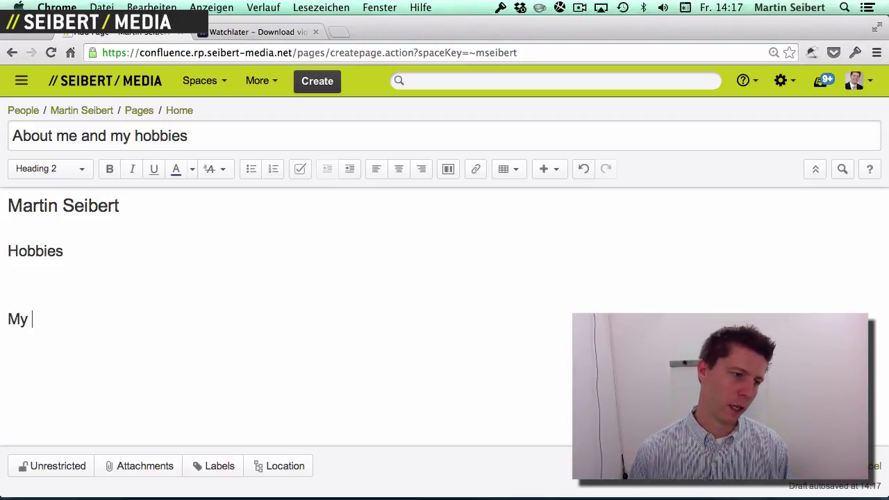
{"action": "type", "text": "activiti"}
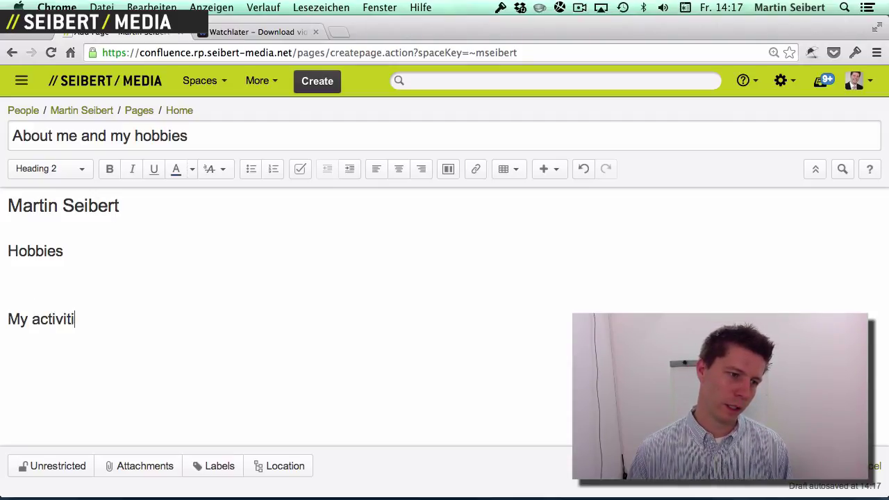
{"action": "type", "text": "es at /"}
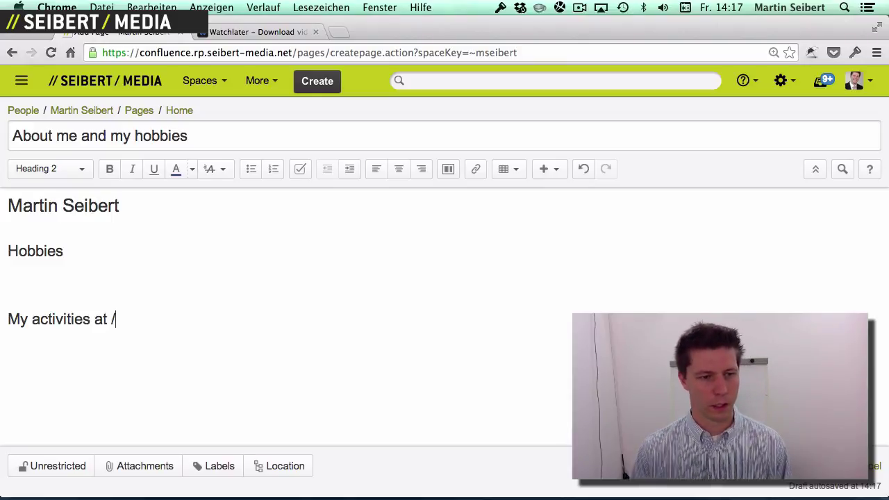
{"action": "type", "text": "/SEIBERT/MEDIA"}
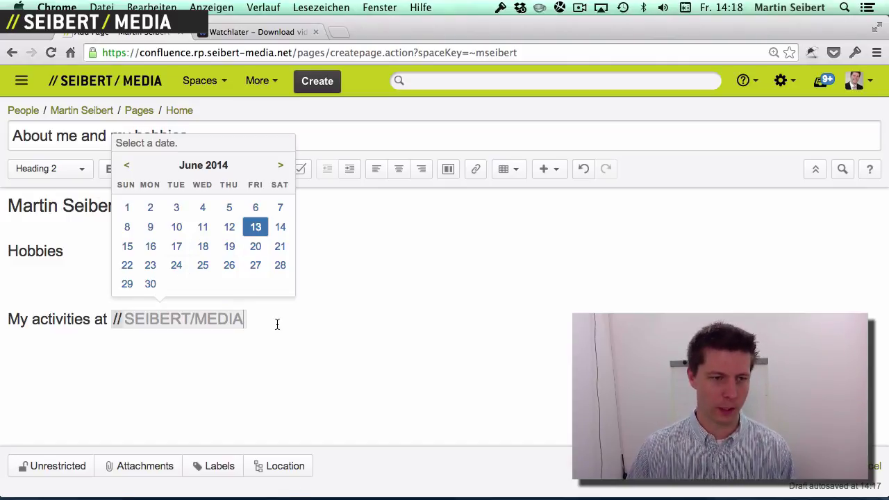
{"action": "key", "text": "Escape"}
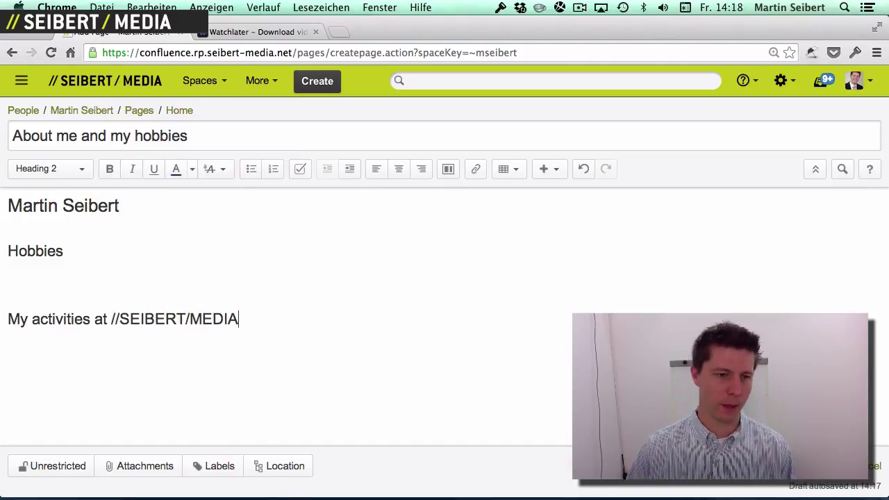
{"action": "left_click", "coordinate": [155, 281]}
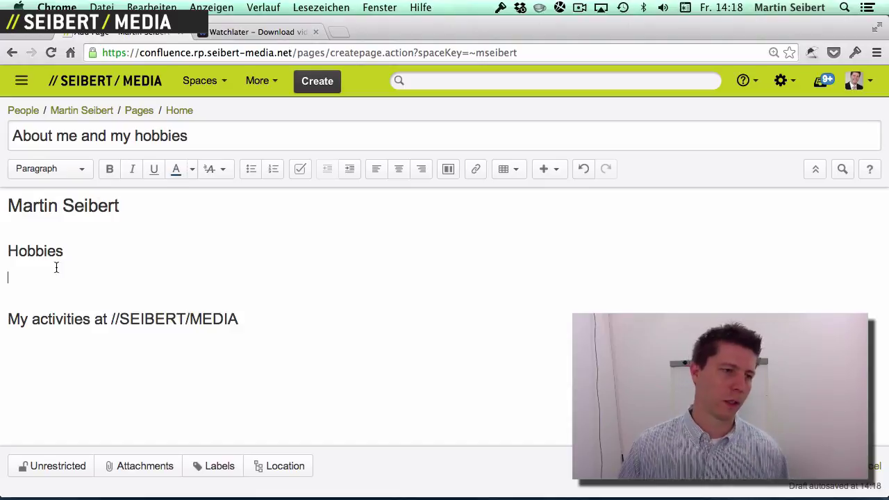
Bullet the hobbies Golf, Chess, Yoga and Reading under Hobbies
{"action": "left_click", "coordinate": [246, 171]}
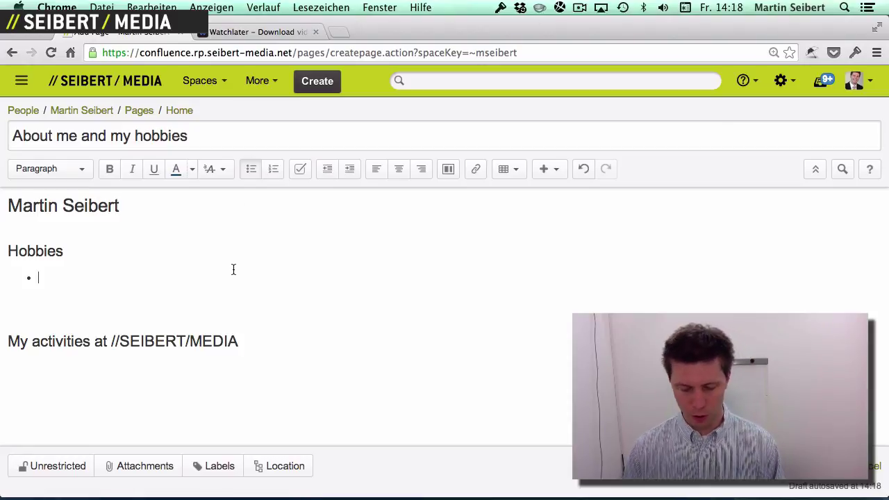
{"action": "type", "text": "Golf"}
{"action": "key", "text": "Return"}
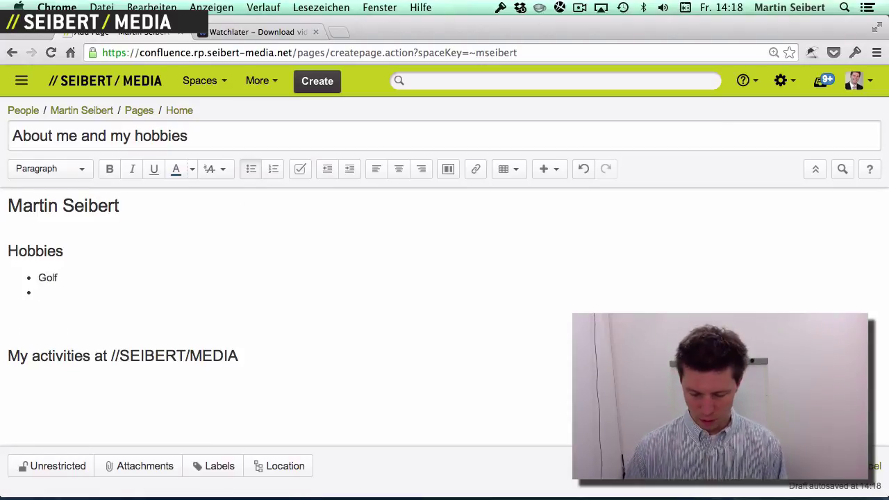
{"action": "type", "text": "Chess"}
{"action": "key", "text": "Return"}
{"action": "type", "text": "Yoga"}
{"action": "key", "text": "Return"}
{"action": "type", "text": "Reading"}
{"action": "key", "text": "Down"}
{"action": "key", "text": "Up"}
{"action": "key", "text": "BackSpace"}
{"action": "key", "text": "Down"}
{"action": "key", "text": "End"}
Bullet three activities: educating customers, marketing //SEIBERT/MEDIA services, living our values
{"action": "key", "text": "Return"}
{"action": "left_click", "coordinate": [253, 169]}
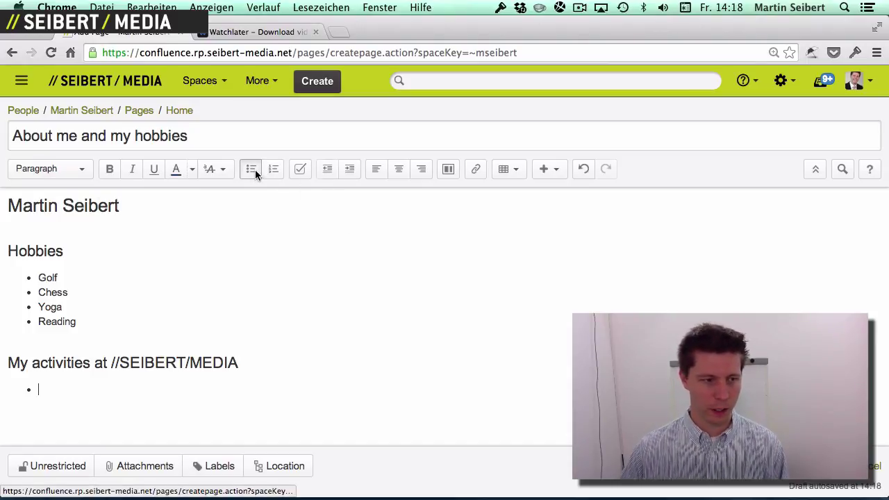
{"action": "type", "text": "Education"}
{"action": "key", "text": "BackSpace"}
{"action": "key", "text": "BackSpace"}
{"action": "type", "text": "ng customers and "}
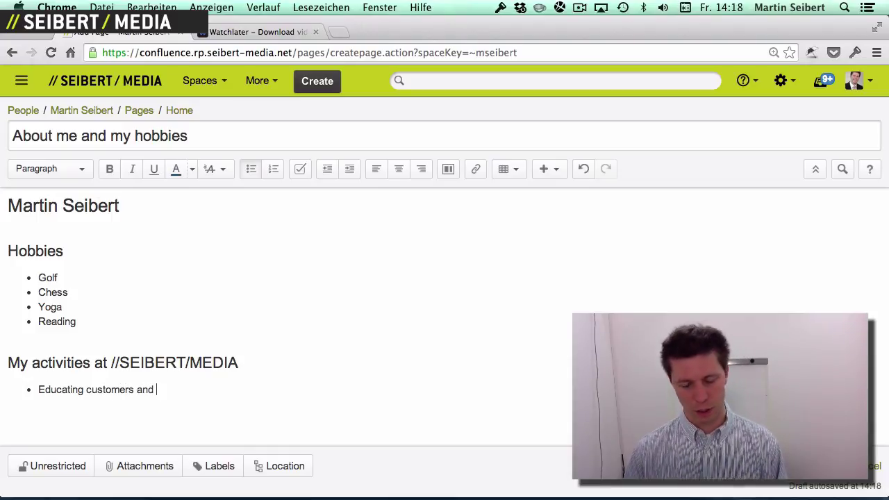
{"action": "type", "text": "ge"}
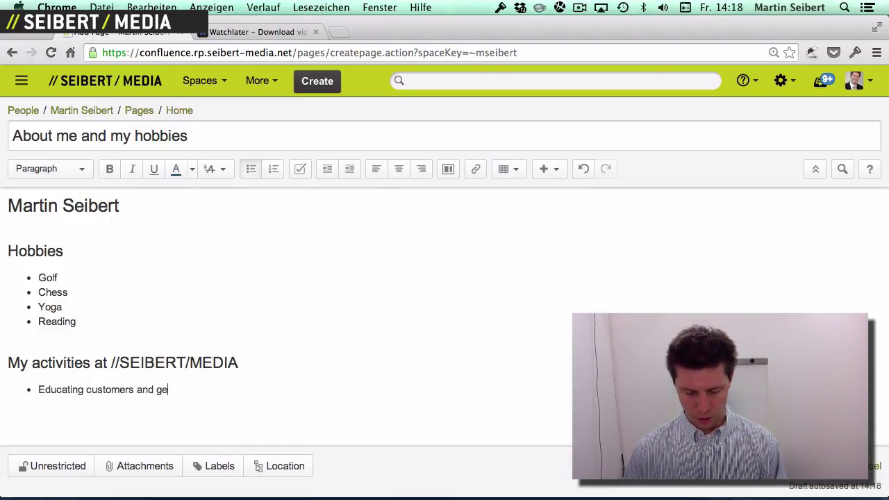
{"action": "type", "text": "tting to kno"}
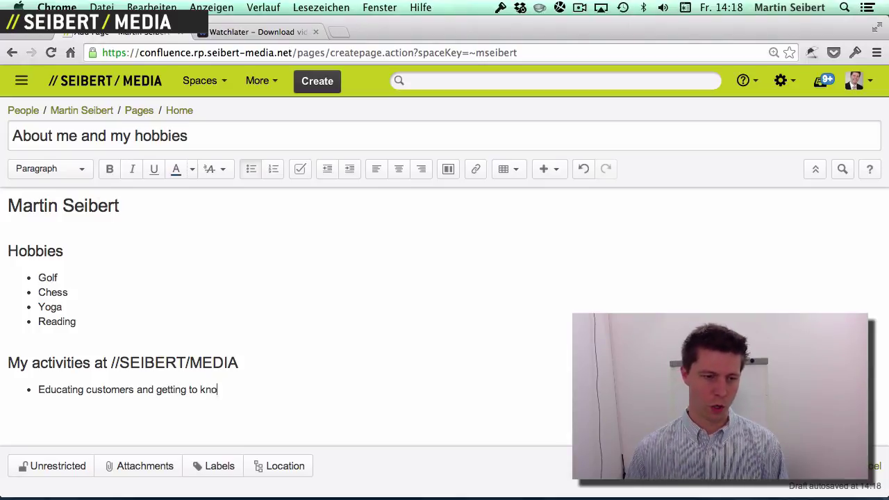
{"action": "type", "text": "w there needs"}
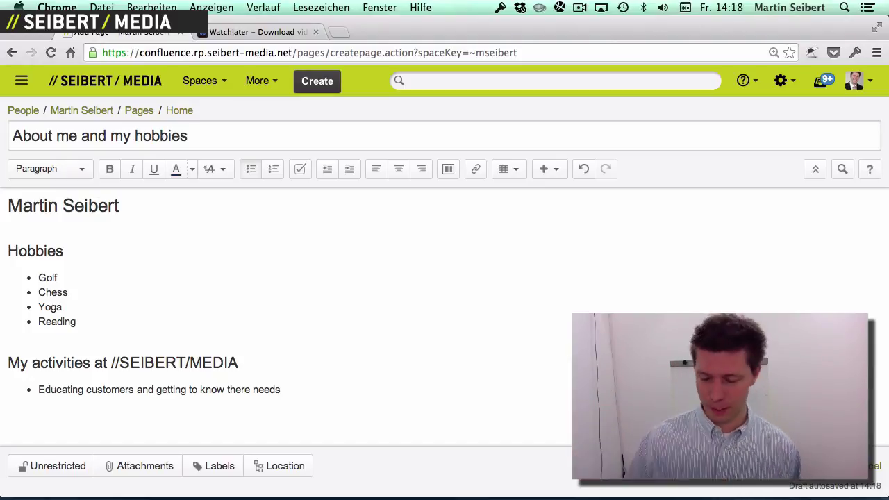
{"action": "key", "text": "Return"}
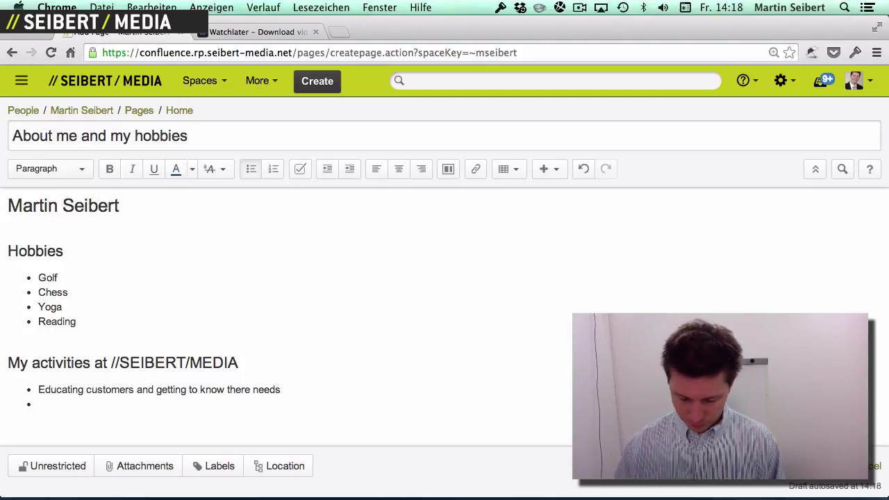
{"action": "type", "text": "Doin"}
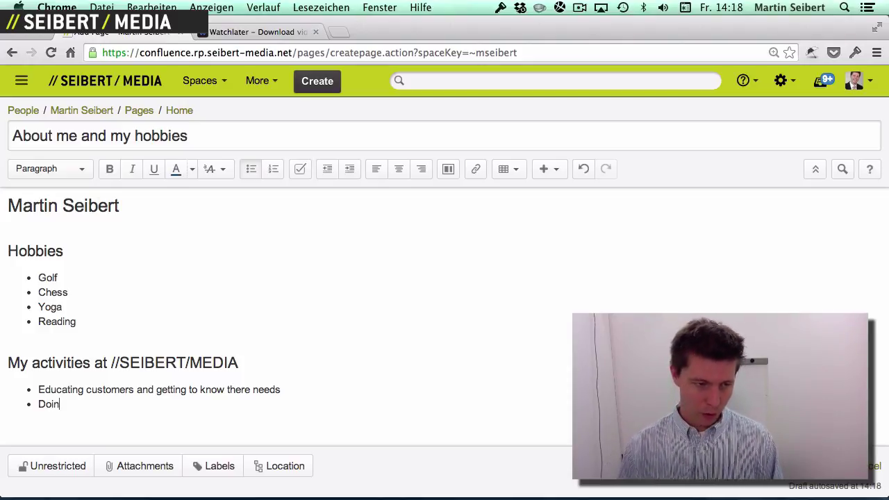
{"action": "type", "text": "g marketing "}
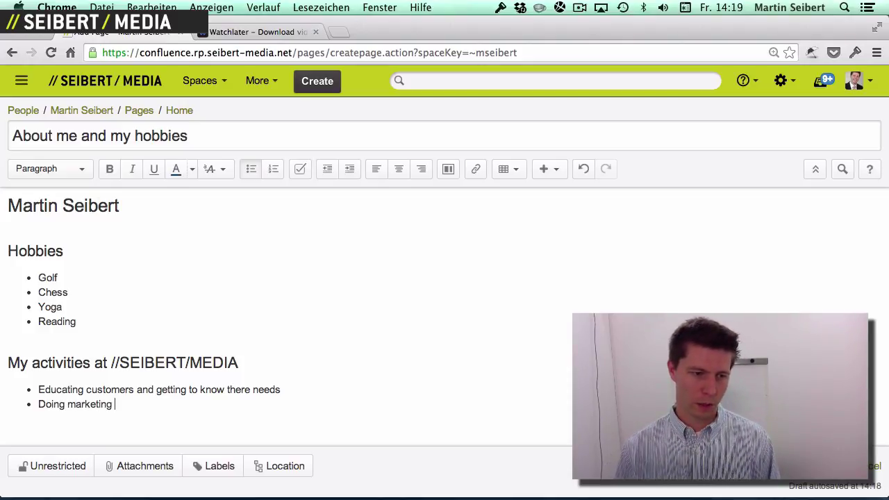
{"action": "type", "text": "für // SEIBERT/MEDA/"}
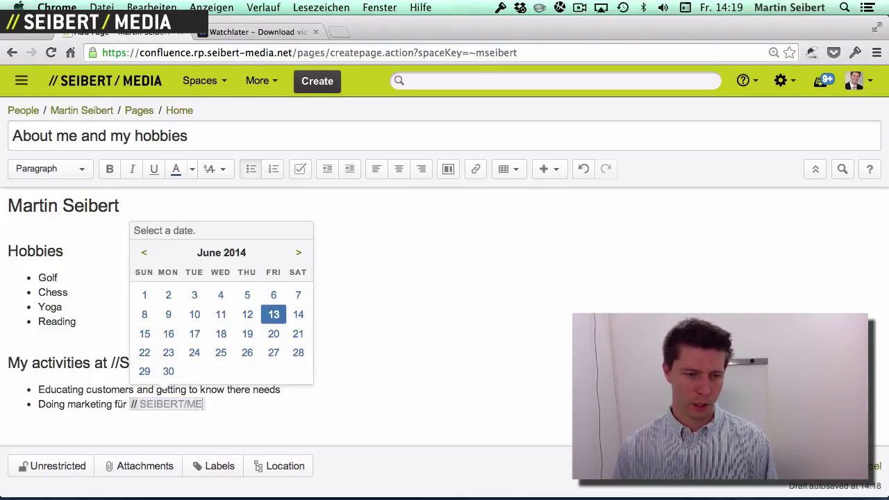
{"action": "key", "text": "BackSpace"}
{"action": "type", "text": "IA services"}
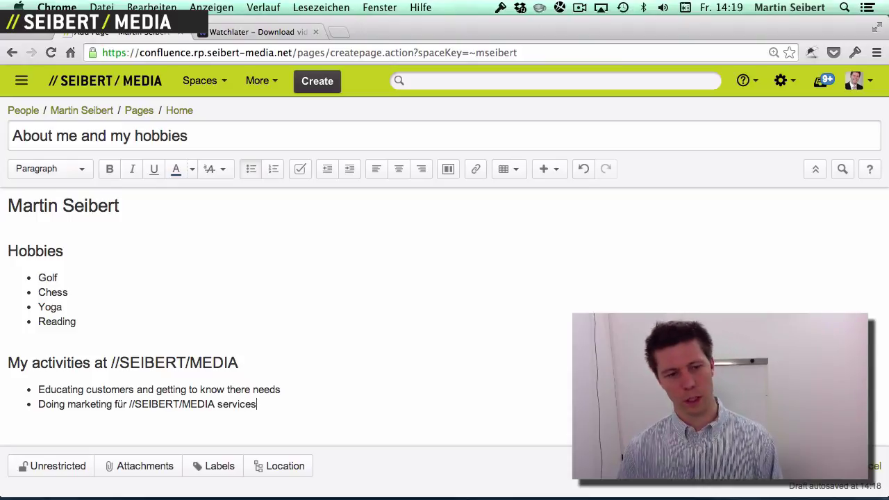
{"action": "key", "text": "Return"}
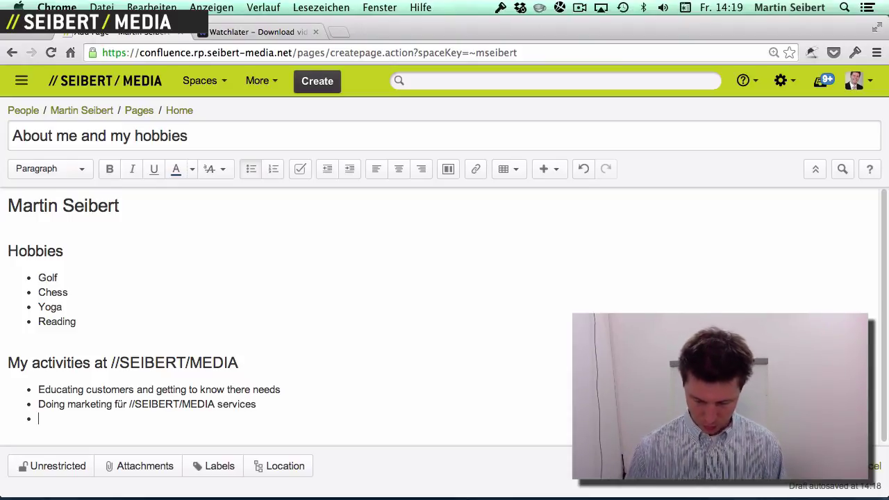
{"action": "type", "text": "Live"}
{"action": "key", "text": "BackSpace"}
{"action": "type", "text": "ing"}
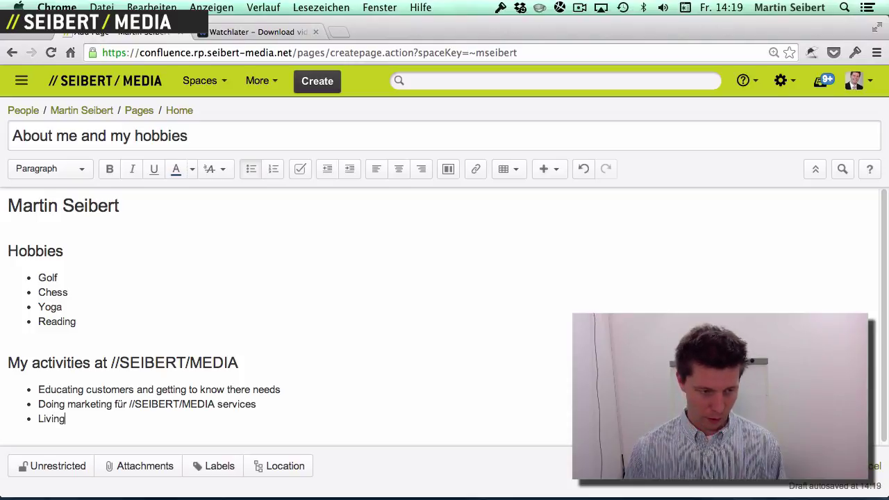
{"action": "type", "text": " our values and ask other to do so"}
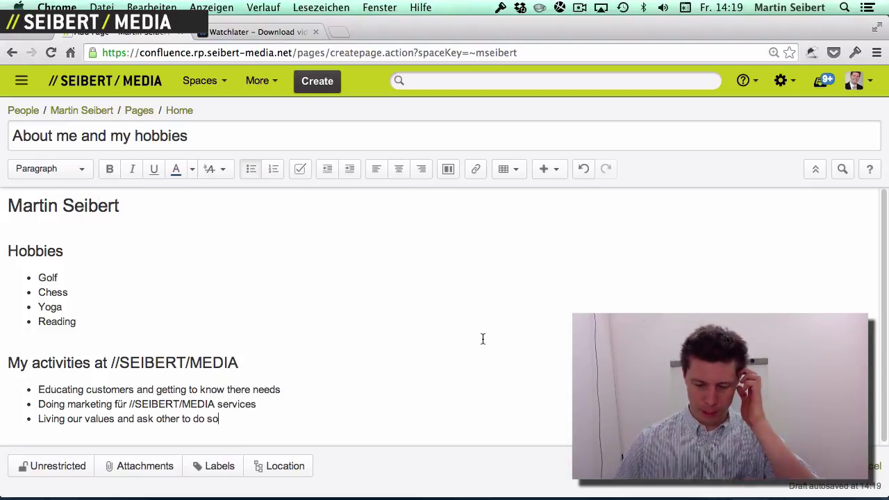
Add a placeholder paragraph, delete the filler bullet, and save the page
{"action": "key", "text": "Return"}
{"action": "type", "text": "aslökdjflkajds"}
{"action": "key", "text": "Return"}
{"action": "key", "text": "Return"}
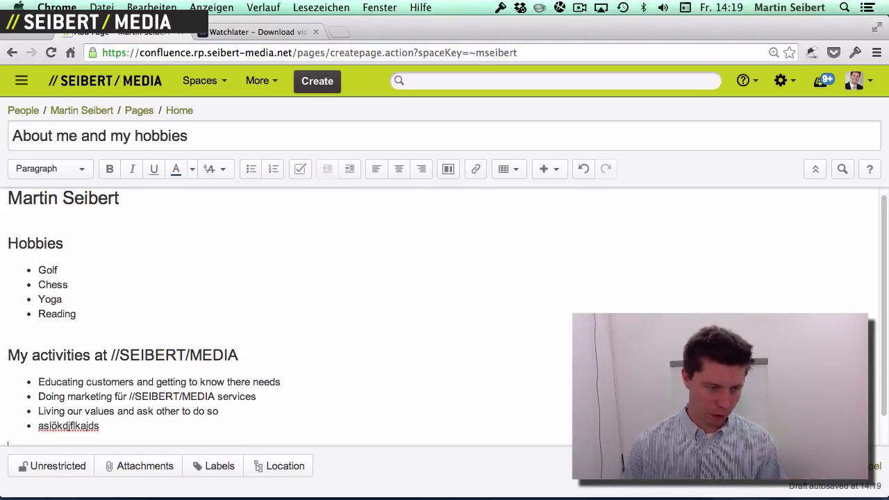
{"action": "type", "text": "lakjsdölkfasölkdj lkjasdlkfj asdfk"}
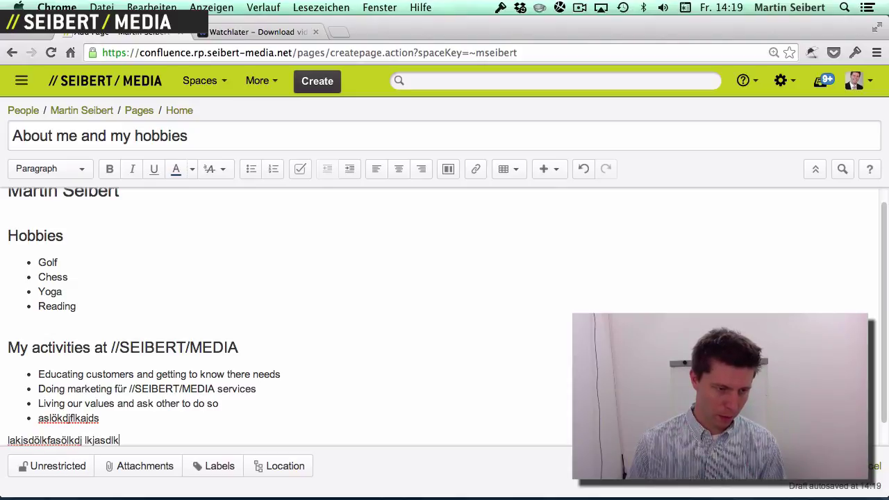
{"action": "left_click", "coordinate": [100, 419]}
{"action": "key", "text": "shift+Home"}
{"action": "key", "text": "BackSpace"}
{"action": "key", "text": "BackSpace"}
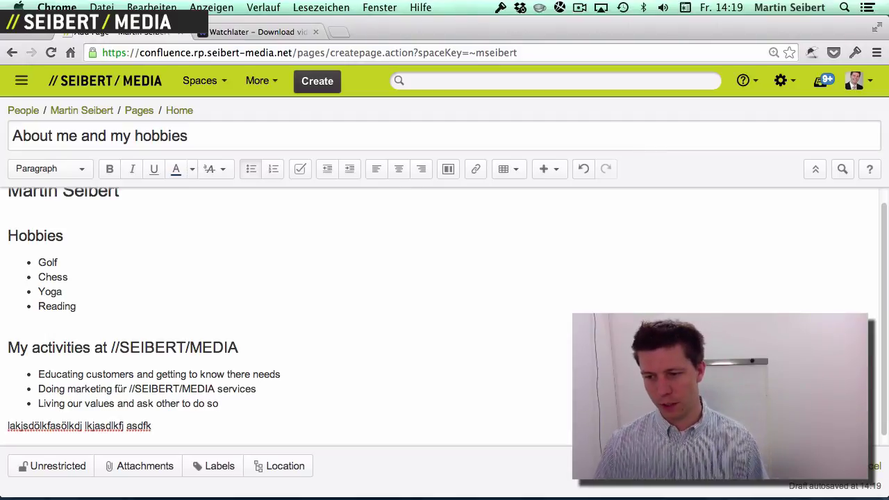
{"action": "key", "text": "super+s"}
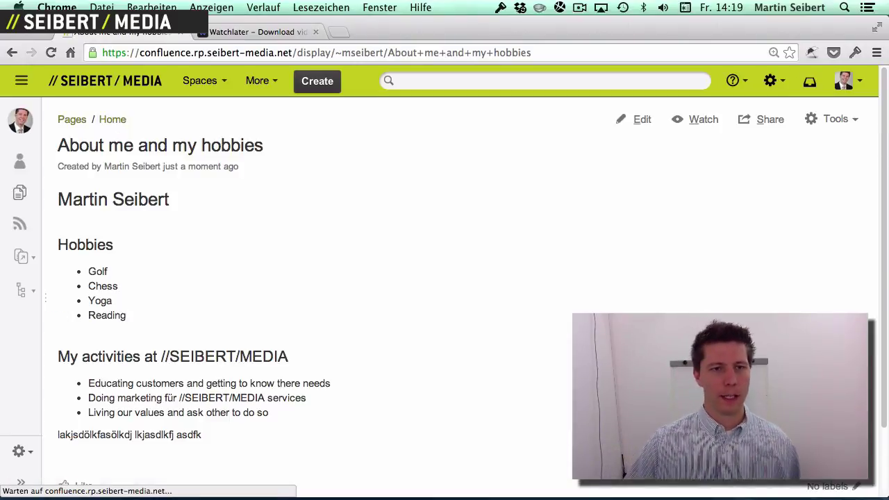
Reopen 'About me and my hobbies' in the editor
{"action": "left_click", "coordinate": [634, 119]}
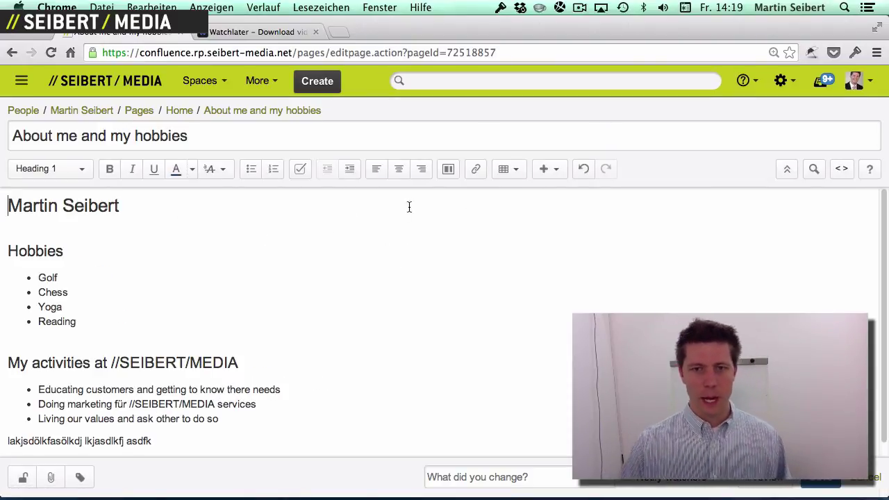
Turn on page layout and add two sections, making one two-column
{"action": "left_click", "coordinate": [446, 172]}
{"action": "left_click", "coordinate": [446, 172]}
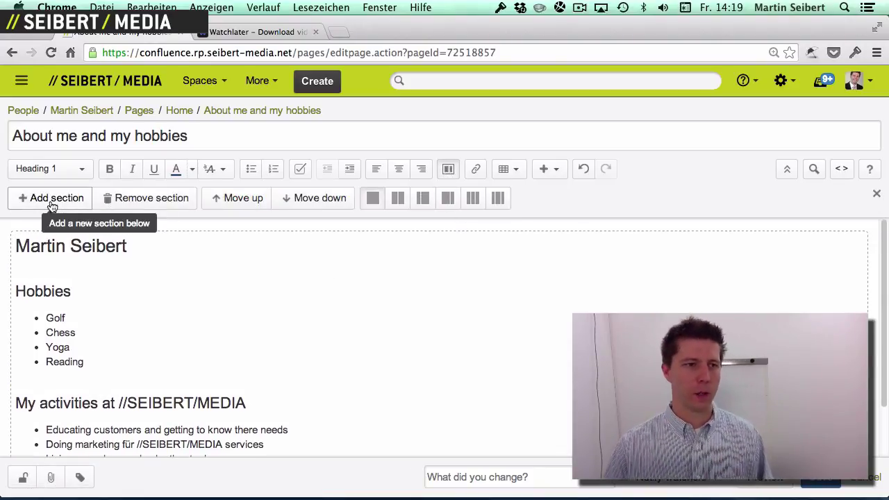
{"action": "left_click", "coordinate": [50, 199]}
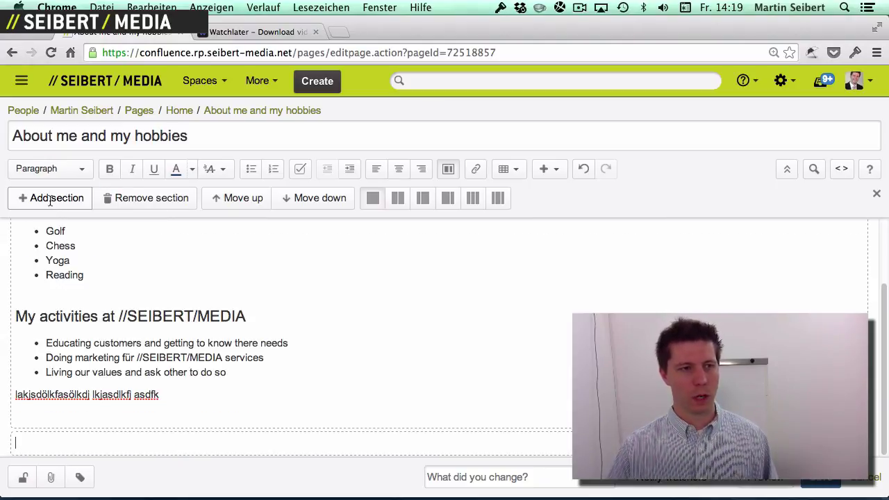
{"action": "left_click", "coordinate": [50, 199]}
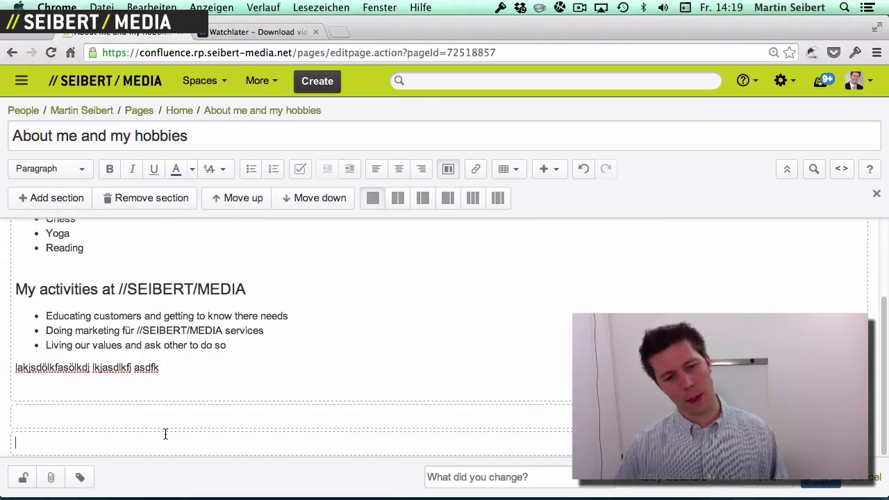
{"action": "left_click", "coordinate": [393, 204]}
Move the placeholder text line into the bottom section
{"action": "left_click_drag", "start_coordinate": [165, 368], "coordinate": [41, 361]}
{"action": "key", "text": "BackSpace"}
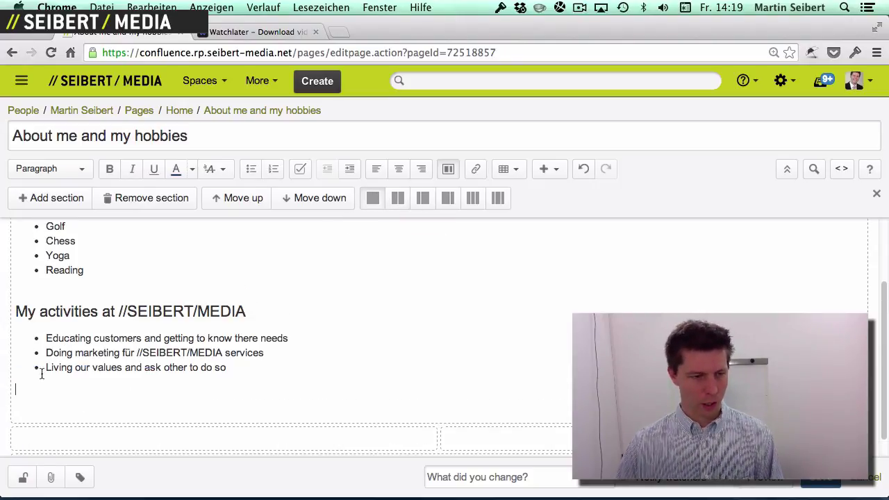
{"action": "left_click", "coordinate": [37, 439]}
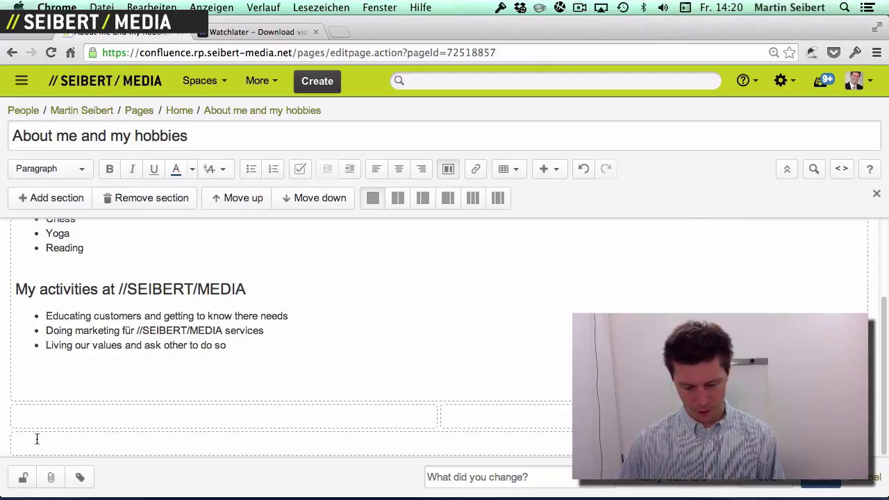
{"action": "type", "text": "lakjsdölkfasölkdj lkjasdlkfj asdfk"}
{"action": "left_click", "coordinate": [240, 344]}
{"action": "left_click_drag", "start_coordinate": [239, 343], "coordinate": [17, 291]}
Move the My activities heading and bullets into the left column
{"action": "left_click", "coordinate": [19, 293]}
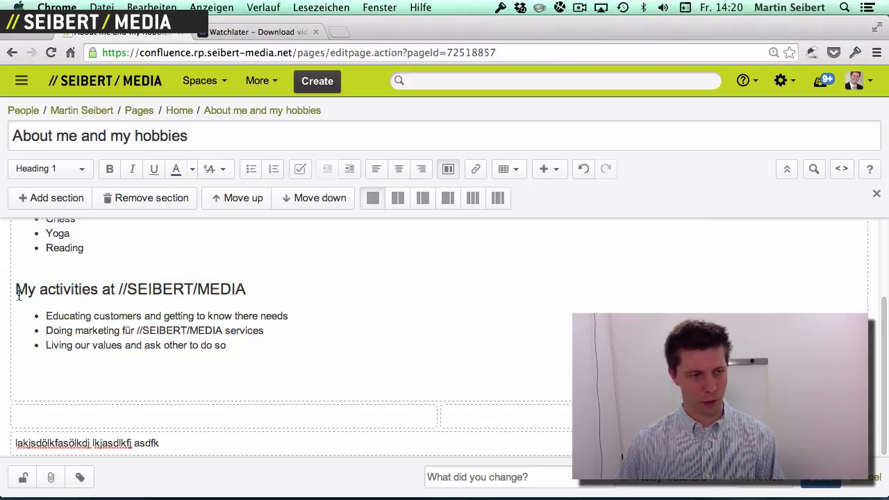
{"action": "left_click", "coordinate": [228, 346], "text": "shift"}
{"action": "key", "text": "ctrl+c"}
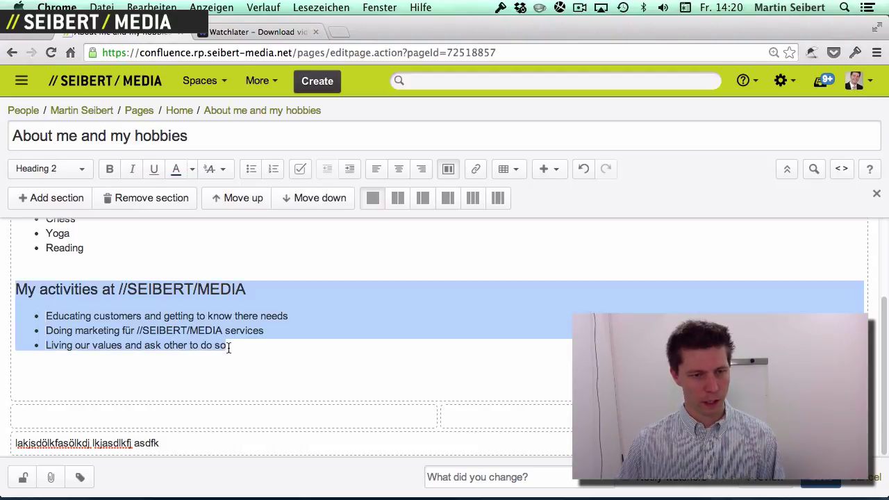
{"action": "key", "text": "BackSpace"}
{"action": "left_click", "coordinate": [54, 421]}
{"action": "key", "text": "ctrl+v"}
{"action": "scroll", "coordinate": [51, 356], "scroll_direction": "up", "scroll_amount": 3}
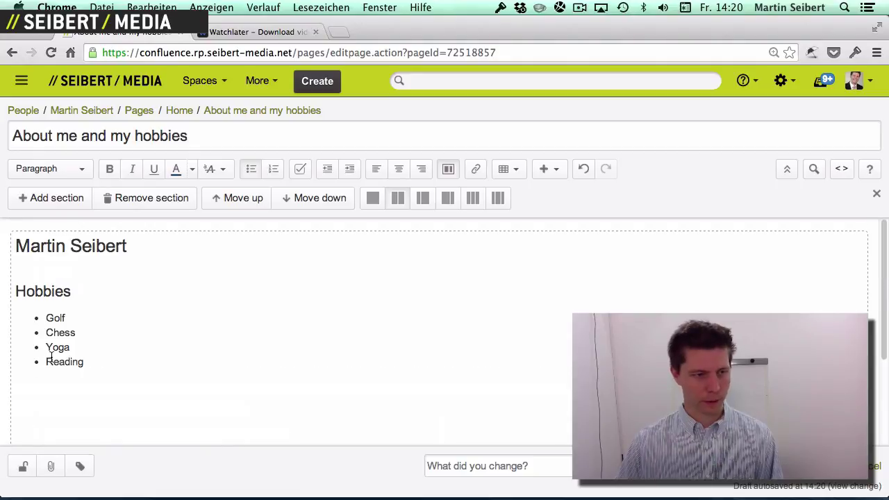
Move the Hobbies heading and list into the right column
{"action": "left_click_drag", "start_coordinate": [93, 363], "coordinate": [4, 291]}
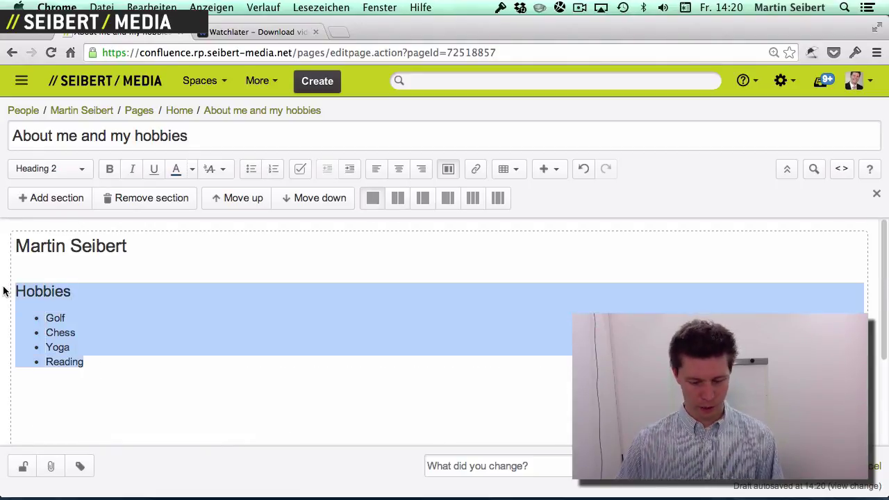
{"action": "key", "text": "ctrl+x"}
{"action": "left_click", "coordinate": [458, 409]}
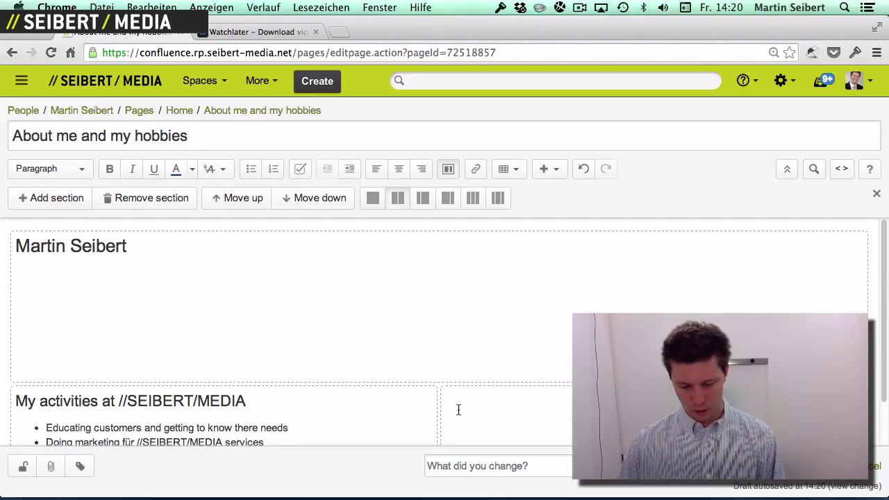
{"action": "key", "text": "ctrl+v"}
{"action": "scroll", "coordinate": [326, 366], "scroll_direction": "down", "scroll_amount": 1}
{"action": "scroll", "coordinate": [298, 361], "scroll_direction": "up", "scroll_amount": 2}
Delete the blank lines under the name heading and save the page
{"action": "left_click", "coordinate": [287, 361]}
{"action": "key", "text": "BackSpace"}
{"action": "key", "text": "BackSpace"}
{"action": "key", "text": "BackSpace"}
{"action": "key", "text": "BackSpace"}
{"action": "key", "text": "BackSpace"}
{"action": "key", "text": "BackSpace"}
{"action": "key", "text": "BackSpace"}
{"action": "key", "text": "BackSpace"}
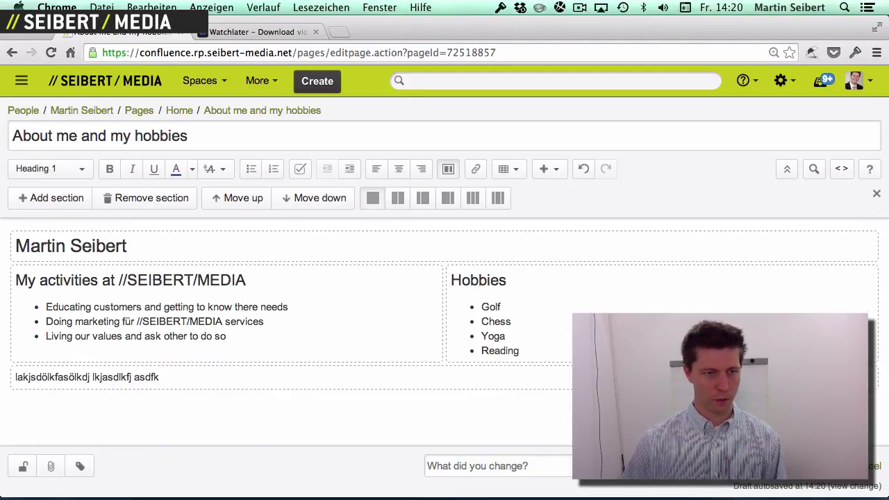
{"action": "left_click", "coordinate": [837, 466]}
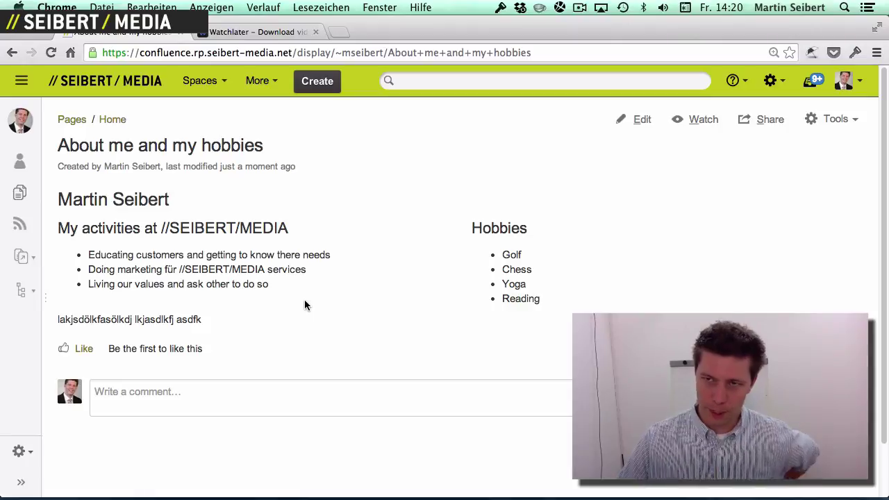
Reopen the two-column page for editing and show the Insert content list
{"action": "left_click", "coordinate": [637, 123]}
{"action": "left_click", "coordinate": [553, 172]}
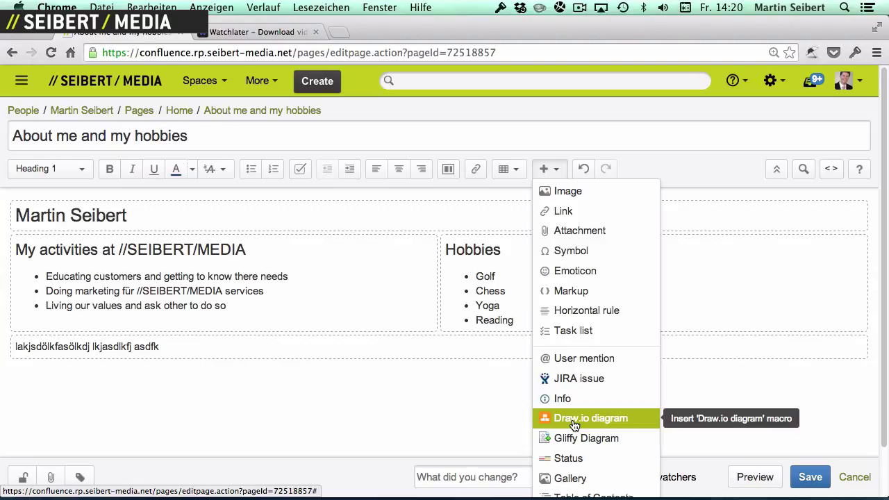
Close the Insert list and save the two-column page again
{"action": "scroll", "coordinate": [574, 425], "scroll_direction": "down", "scroll_amount": 2}
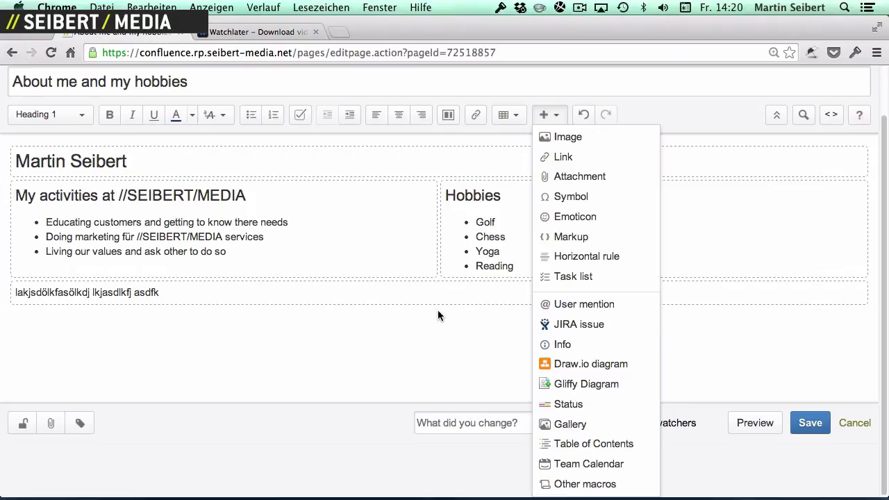
{"action": "left_click", "coordinate": [369, 329]}
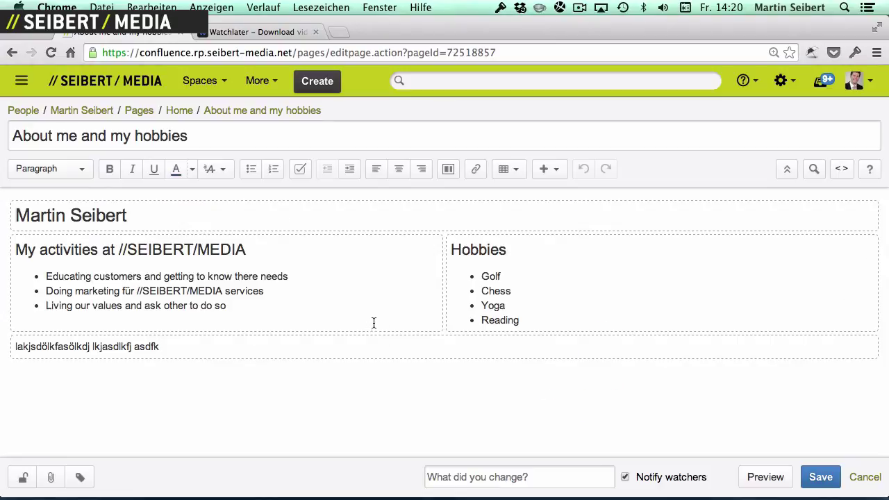
{"action": "left_click", "coordinate": [821, 479]}
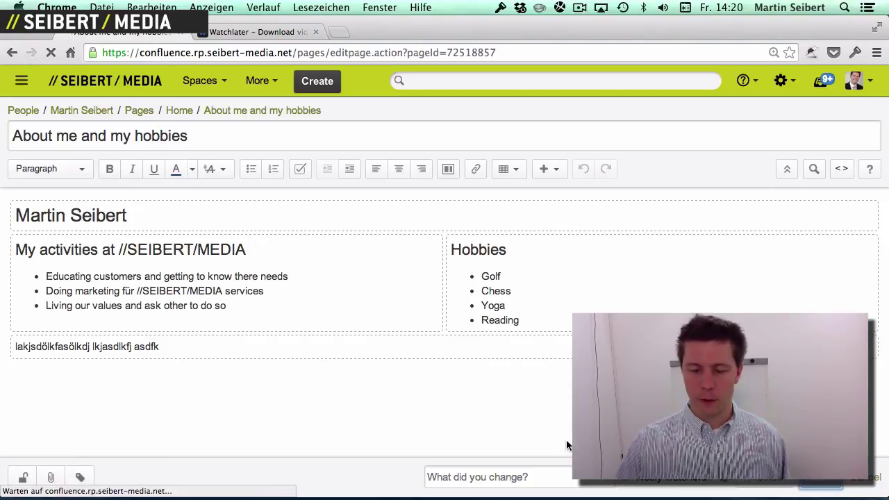